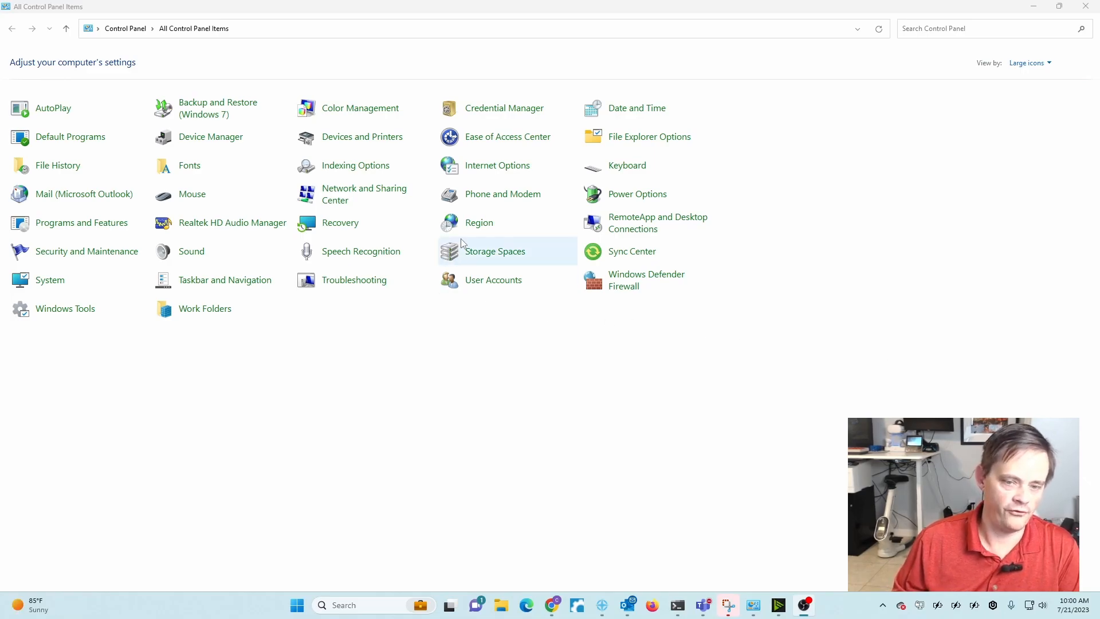
# - Turn off Use Cached Exchange Mode for the Exchange account in the Outlook mail profile and close its account settings
pyautogui.click(81, 195)
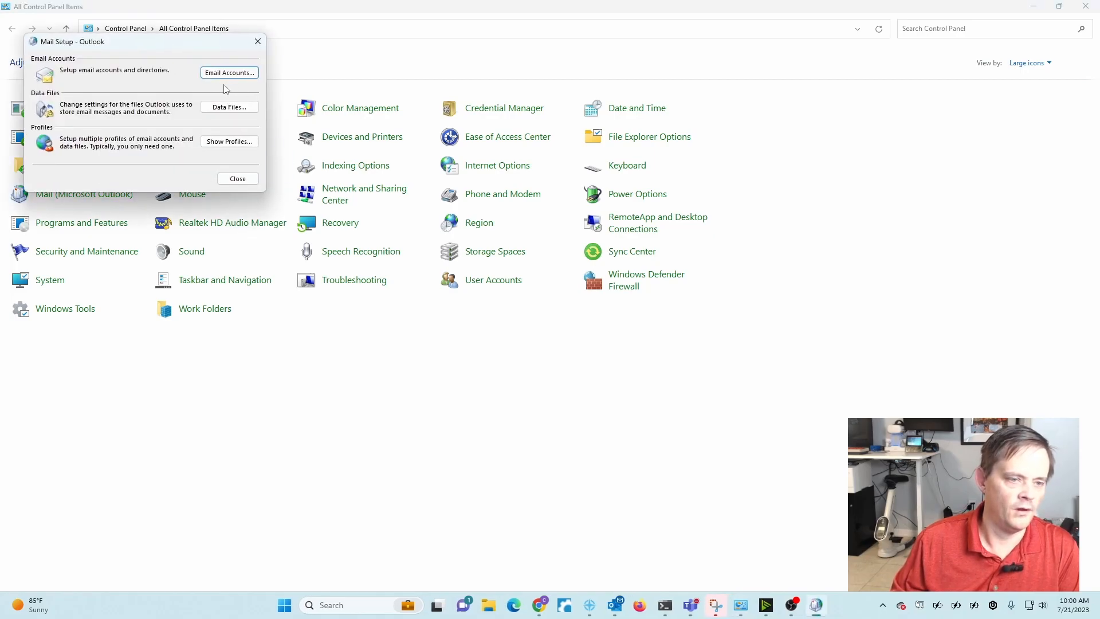
pyautogui.click(219, 142)
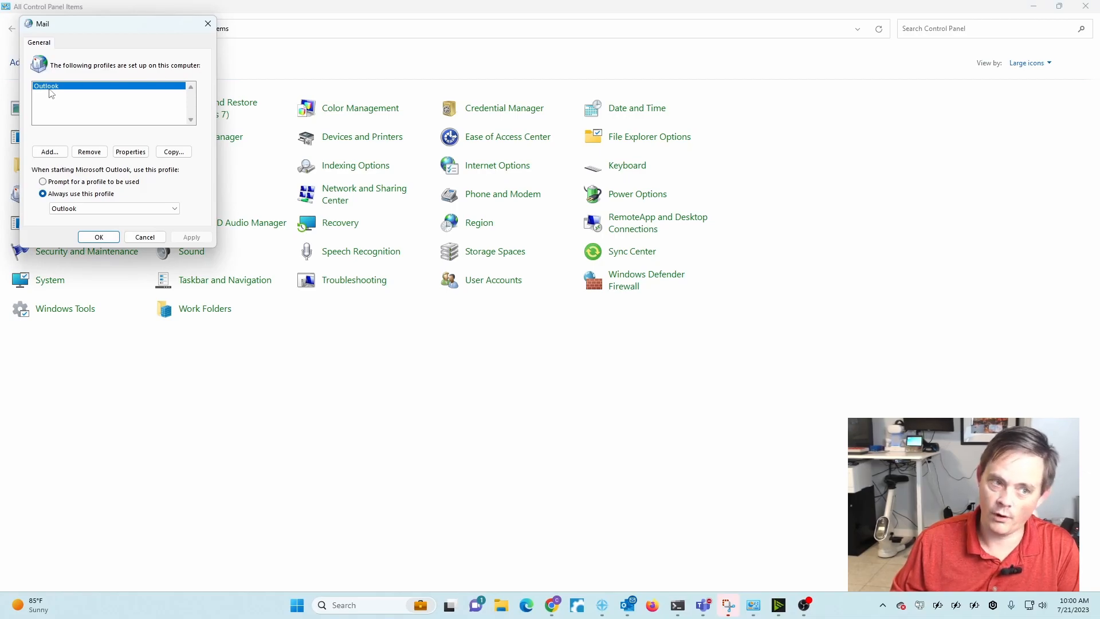
pyautogui.click(131, 153)
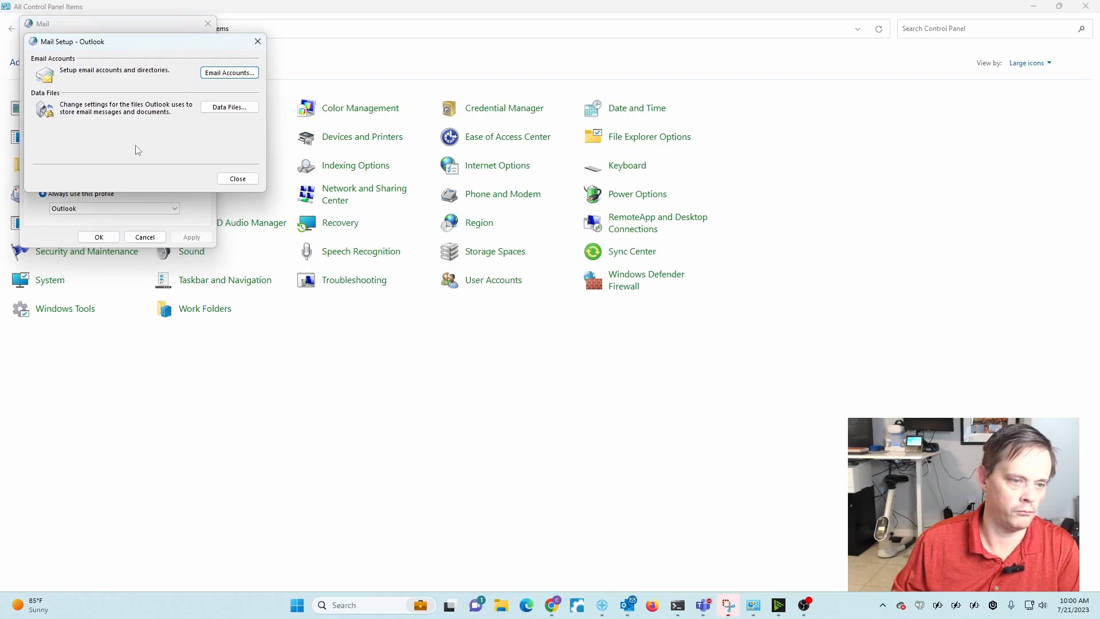
pyautogui.click(230, 74)
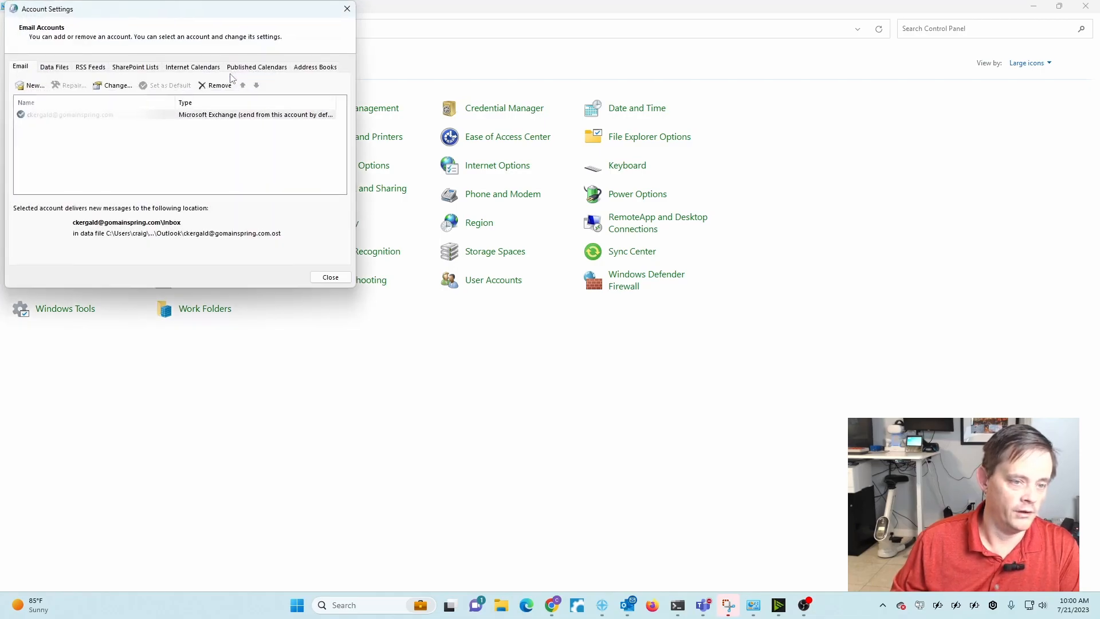
pyautogui.doubleClick(54, 116)
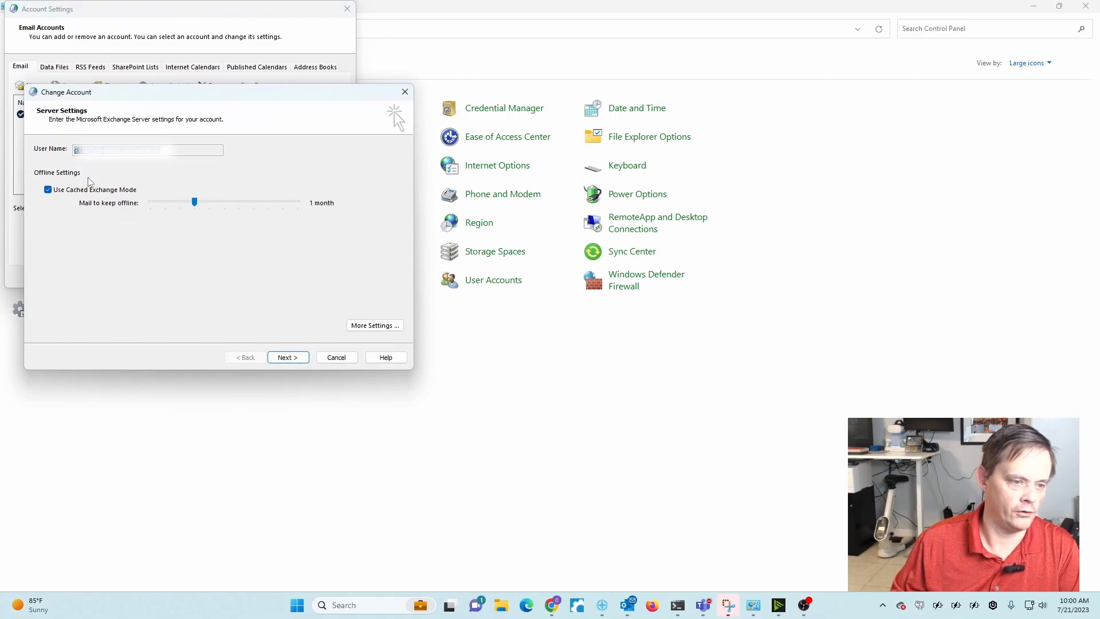
pyautogui.click(48, 189)
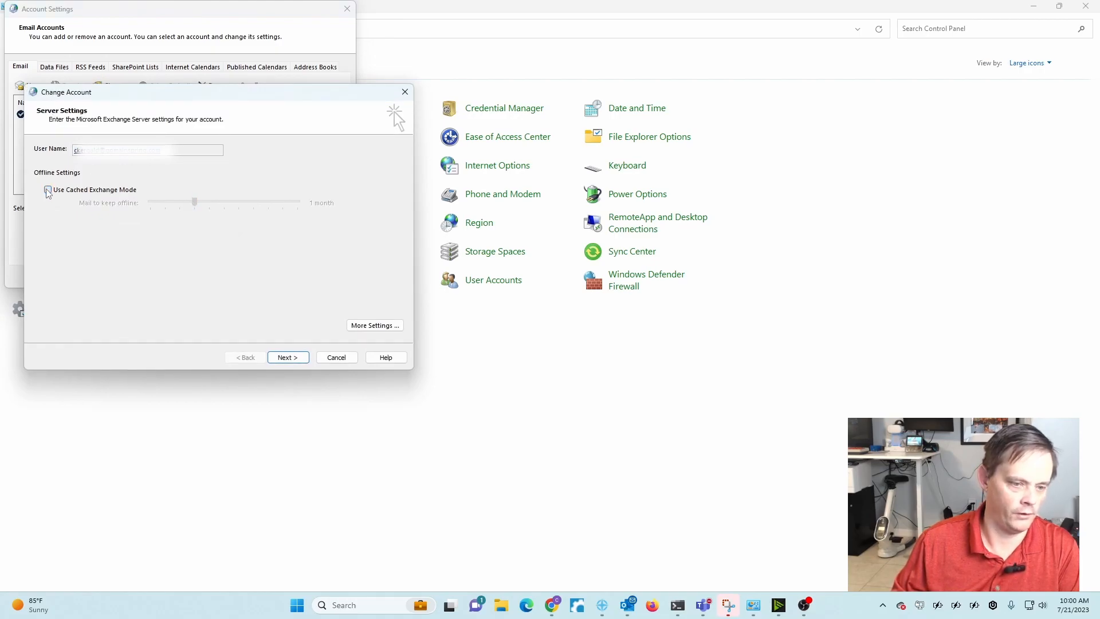
pyautogui.click(288, 359)
pyautogui.click(288, 360)
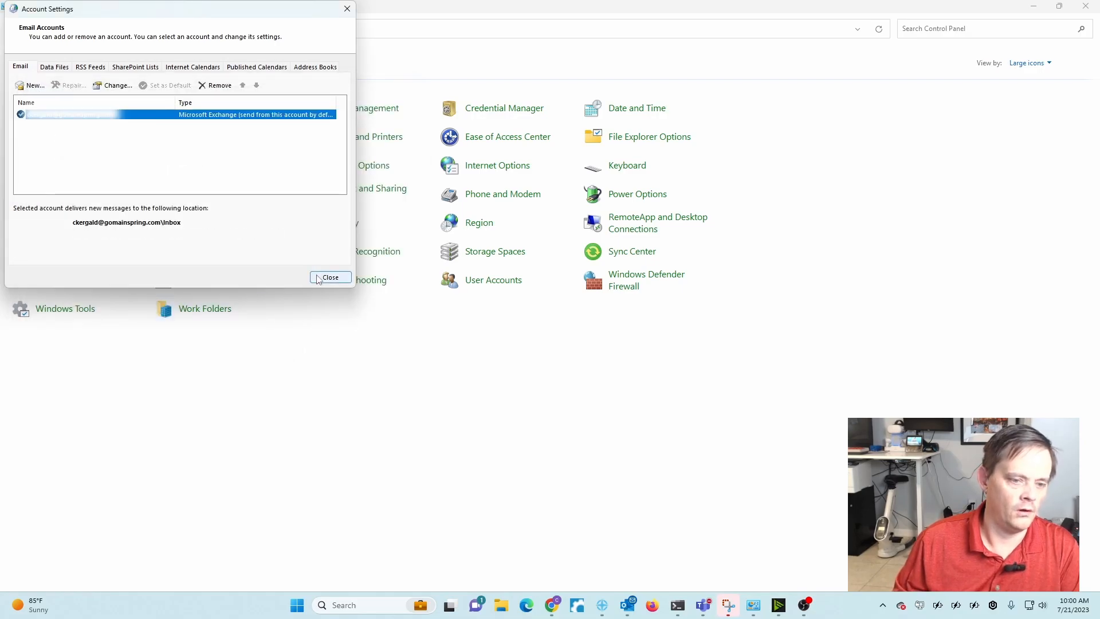
pyautogui.click(331, 277)
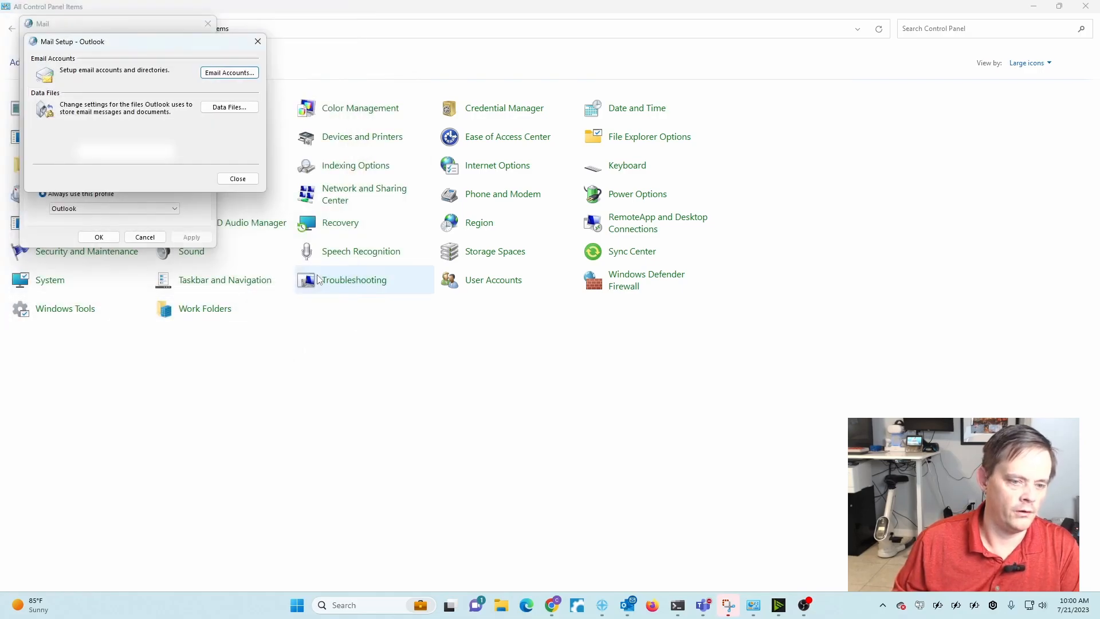
pyautogui.click(230, 179)
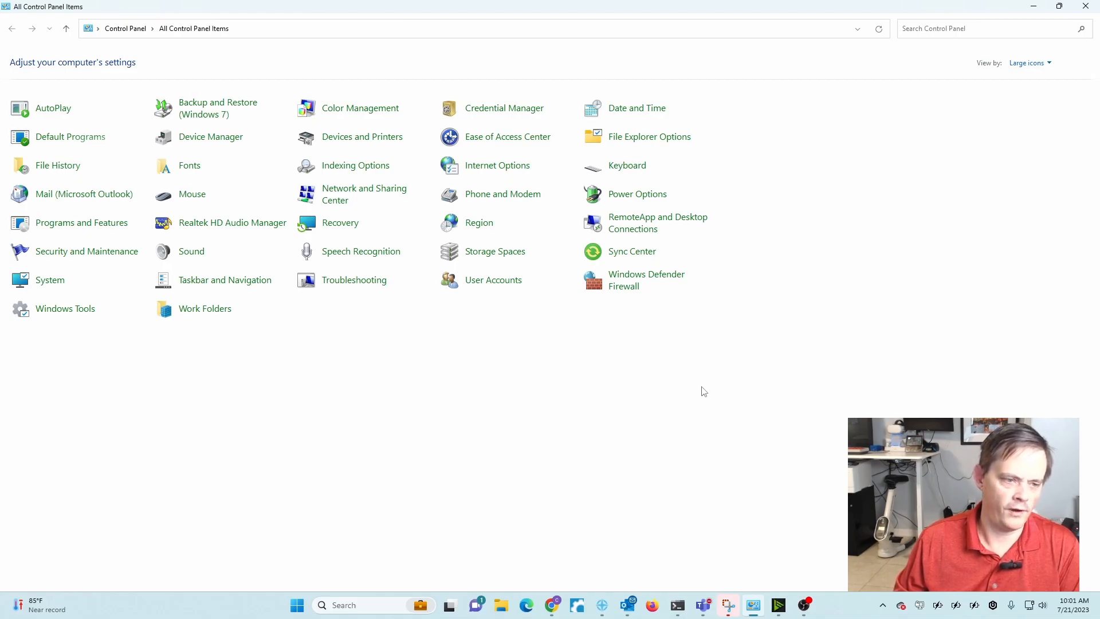
# - Create a mail profile named test with the automatically detected email account, leaving out the Outlook Mobile phone setup
pyautogui.click(53, 197)
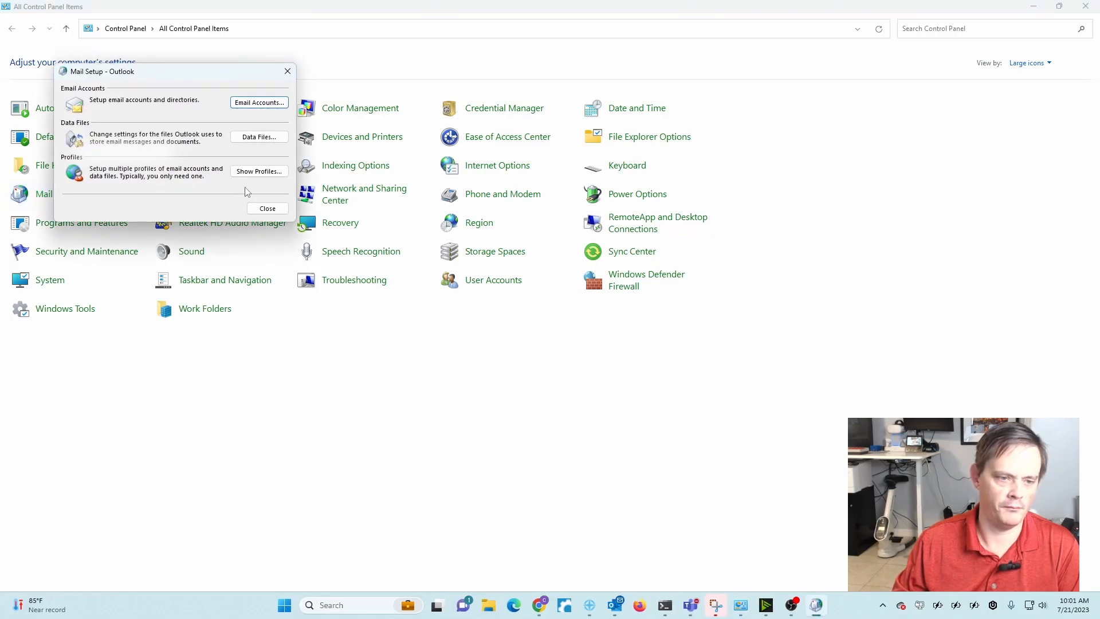
pyautogui.click(258, 171)
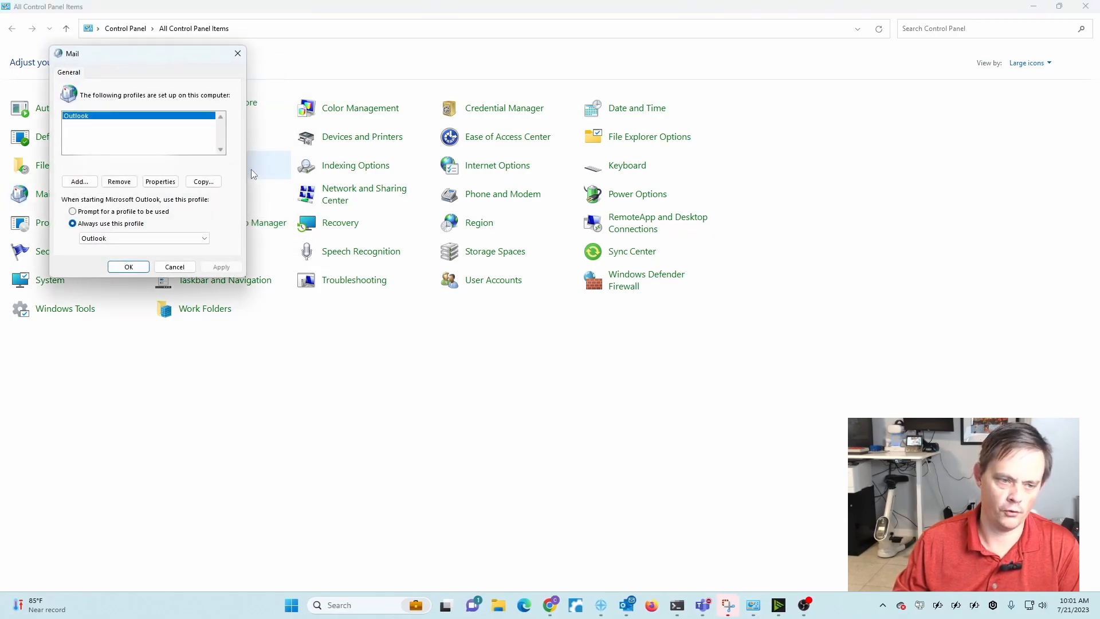
pyautogui.click(80, 181)
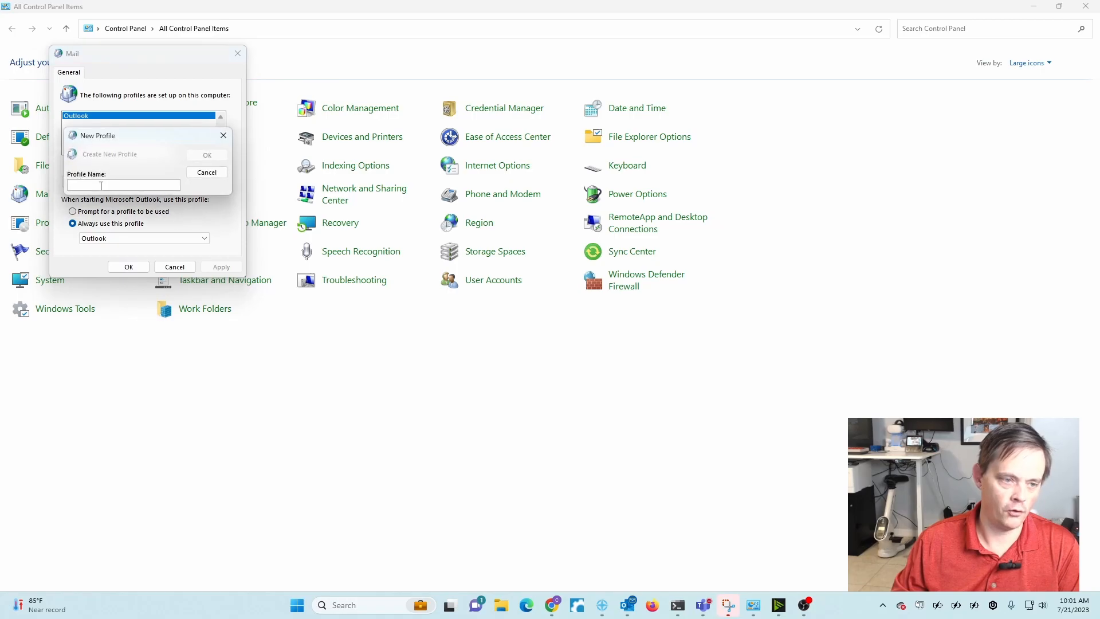
pyautogui.write('test')
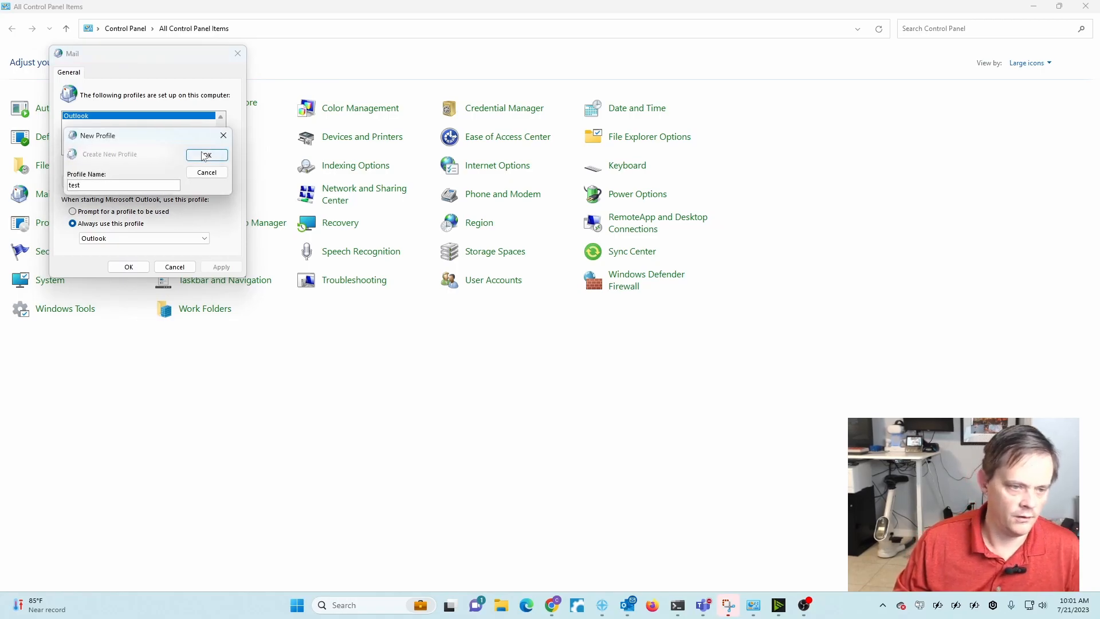
pyautogui.click(206, 157)
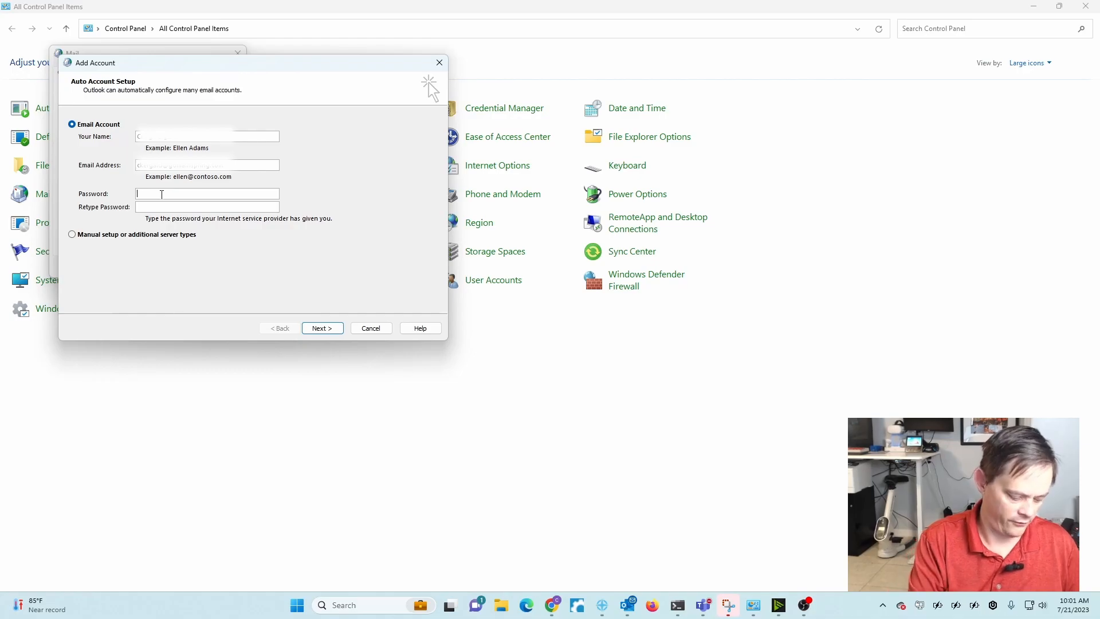
pyautogui.press('Return')
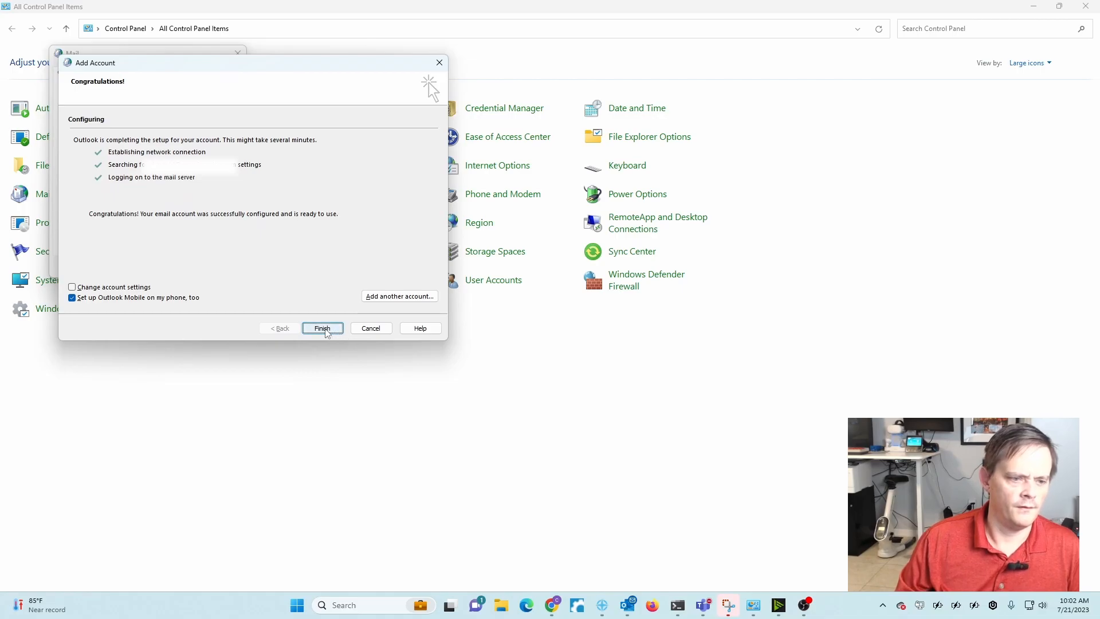
pyautogui.click(174, 299)
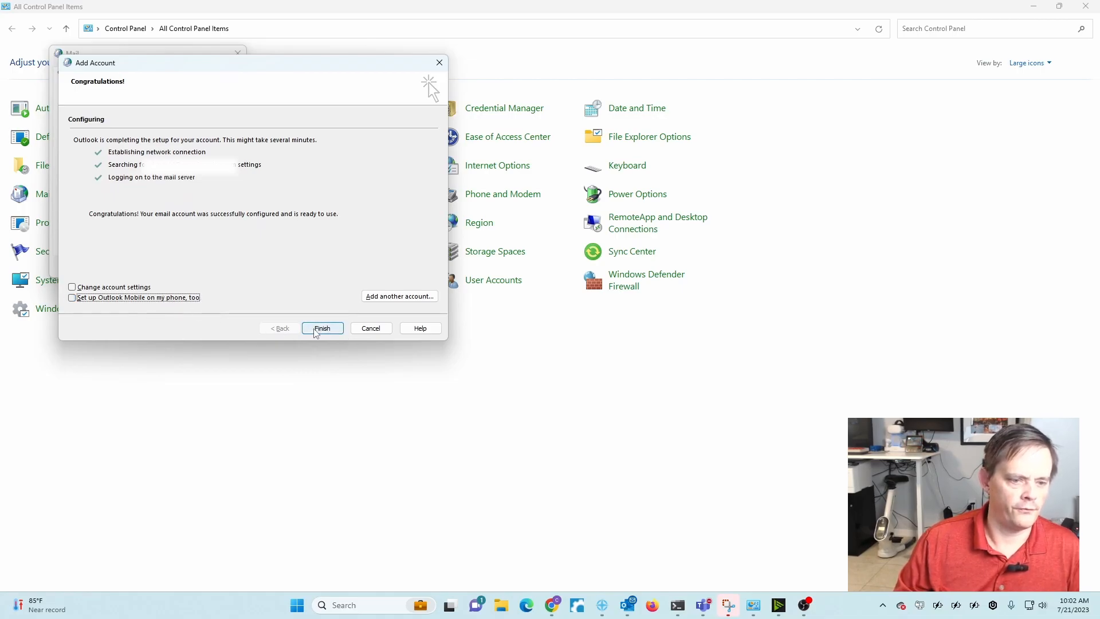
pyautogui.click(323, 328)
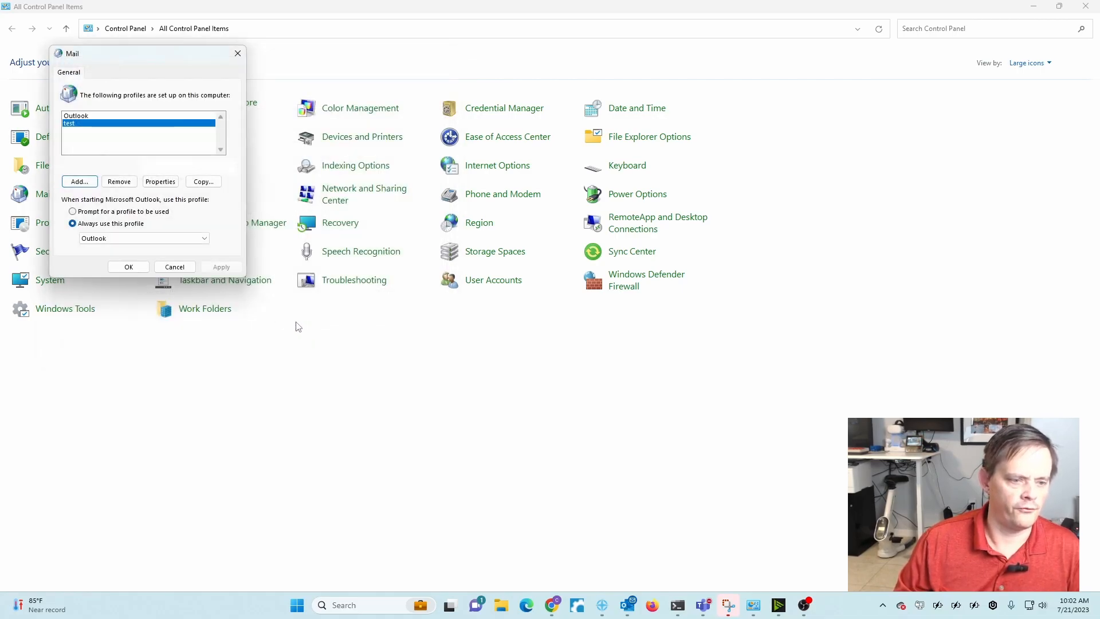
# - Set test as the profile always used when starting Microsoft Outlook and apply the change
pyautogui.click(127, 239)
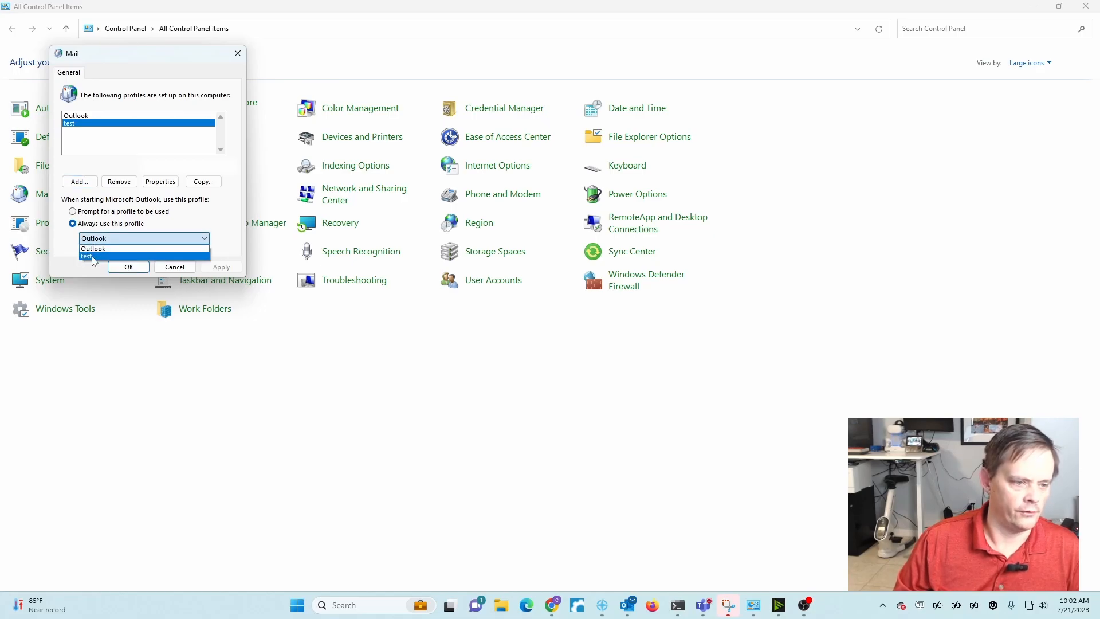
pyautogui.click(92, 258)
pyautogui.click(221, 267)
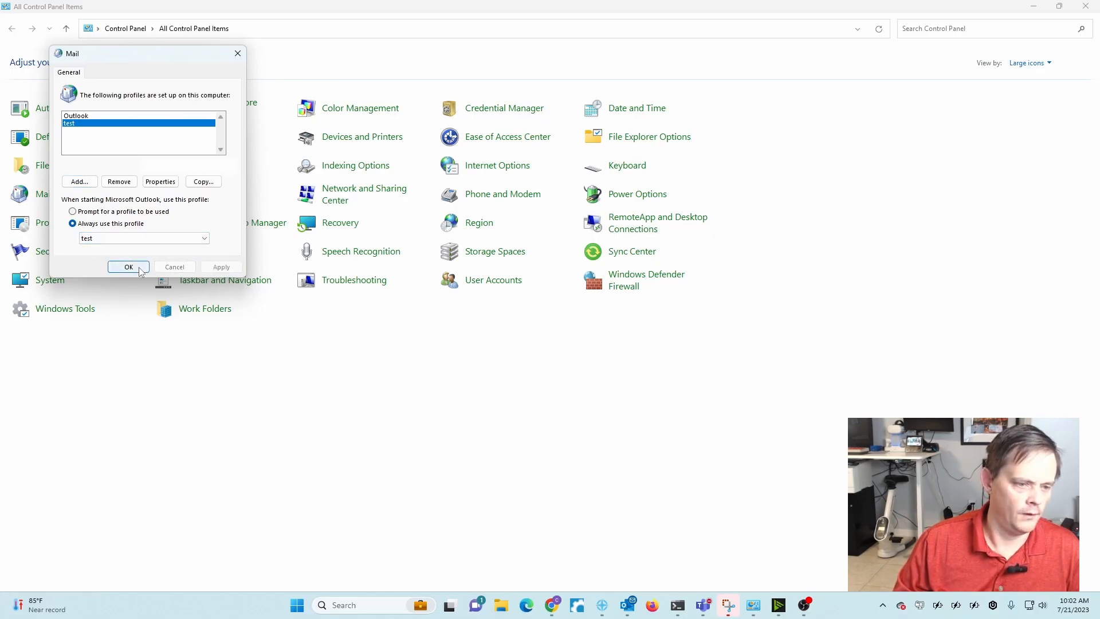
pyautogui.click(129, 267)
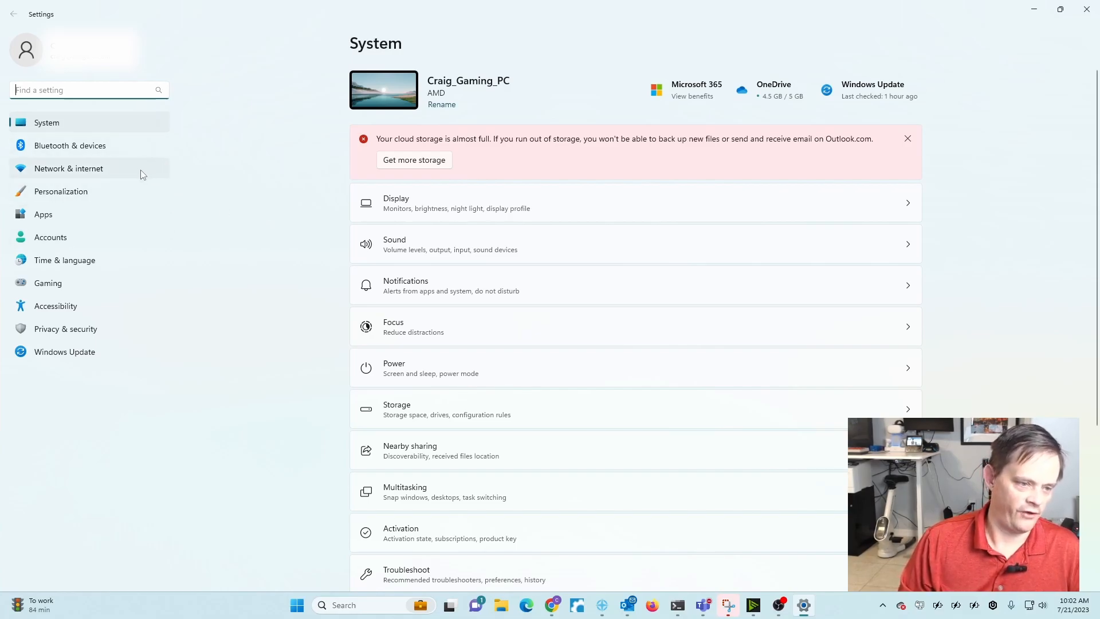
# - Examine the disconnect option of the connected work or school account in the Windows account settings
pyautogui.click(42, 241)
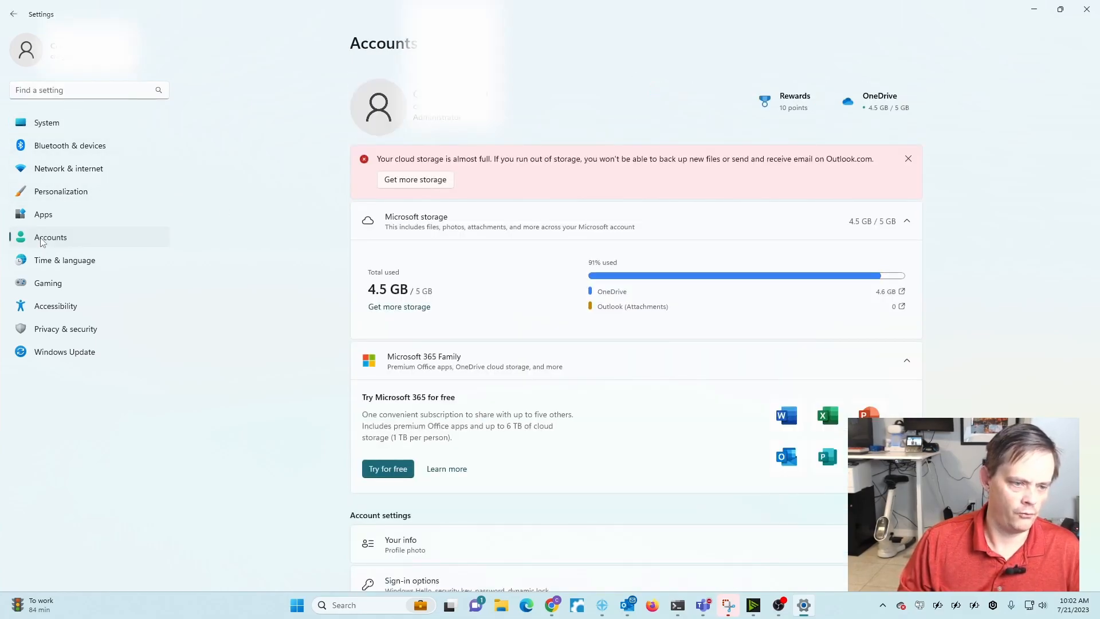
pyautogui.scroll(-2, 383, 277)
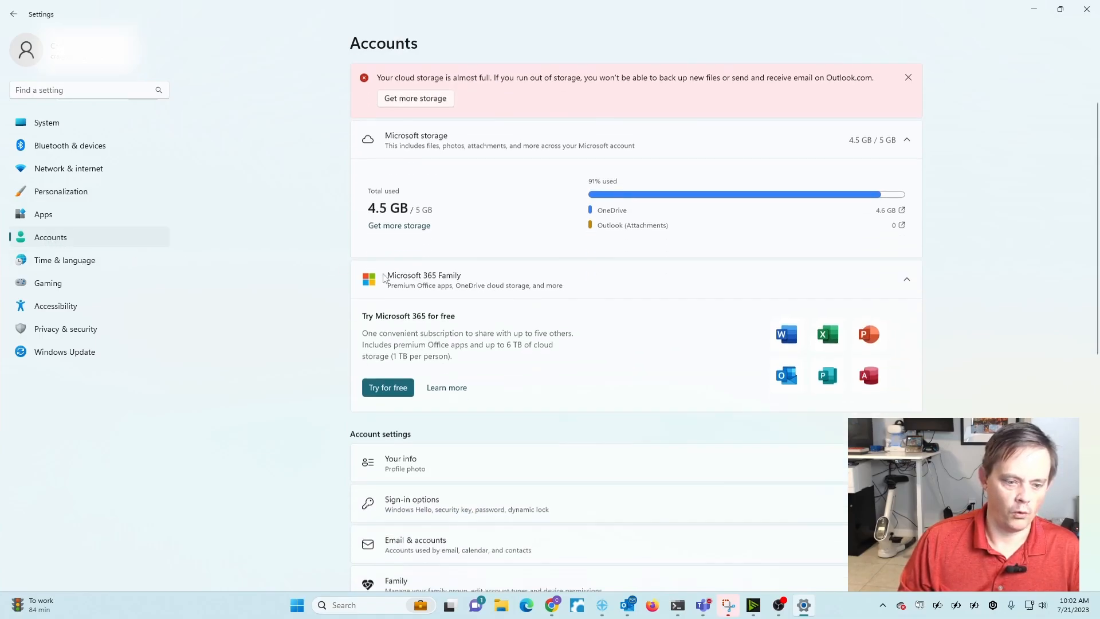
pyautogui.scroll(-5, 383, 277)
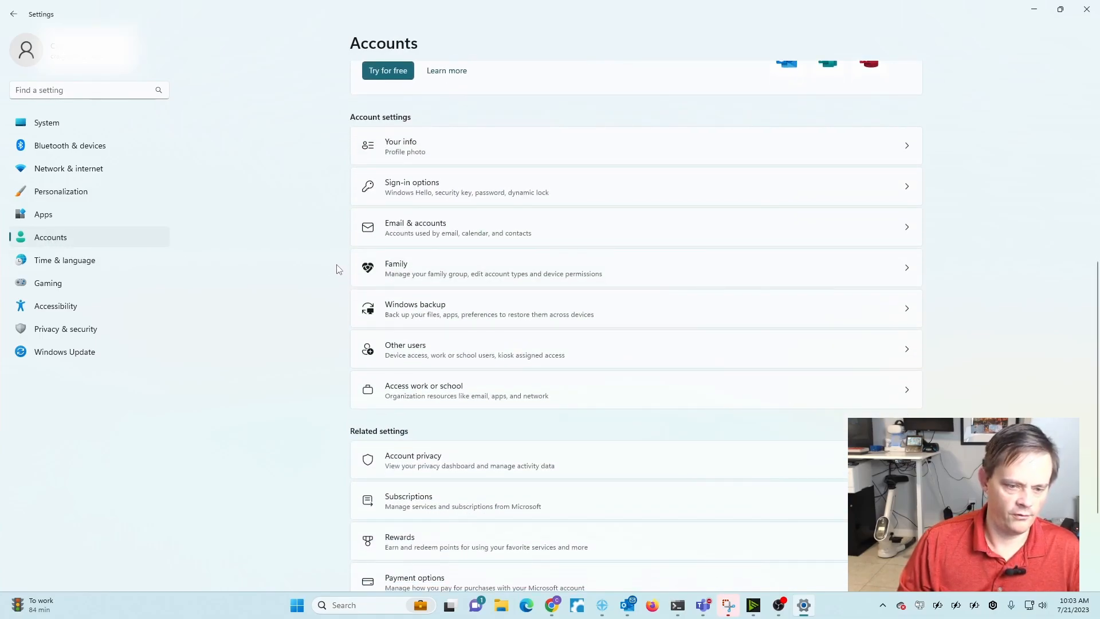
pyautogui.scroll(-2, 344, 300)
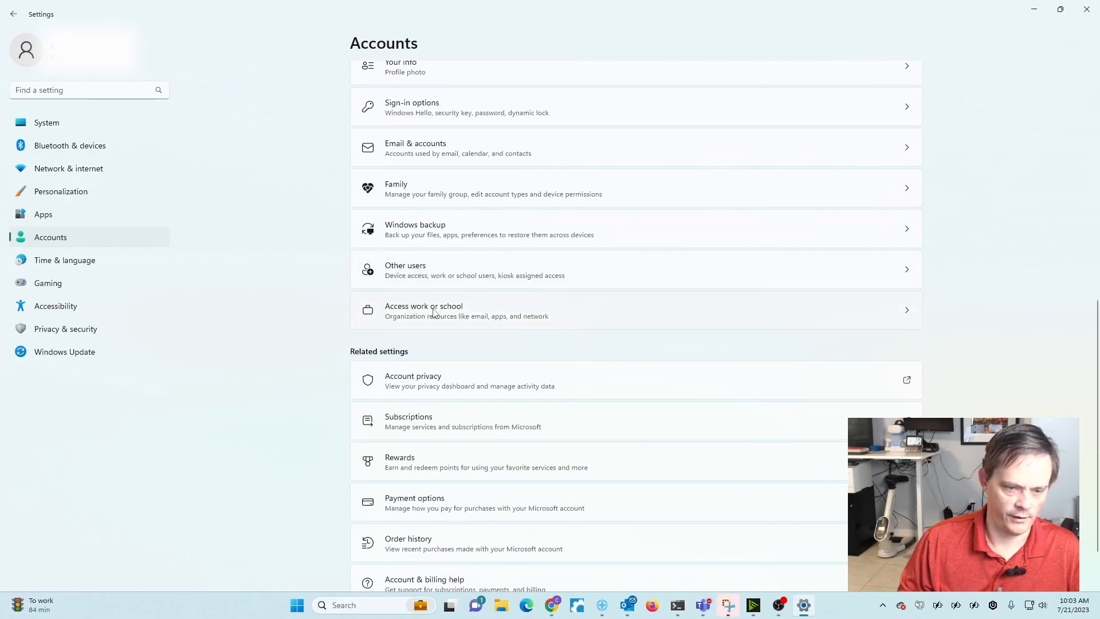
pyautogui.click(438, 313)
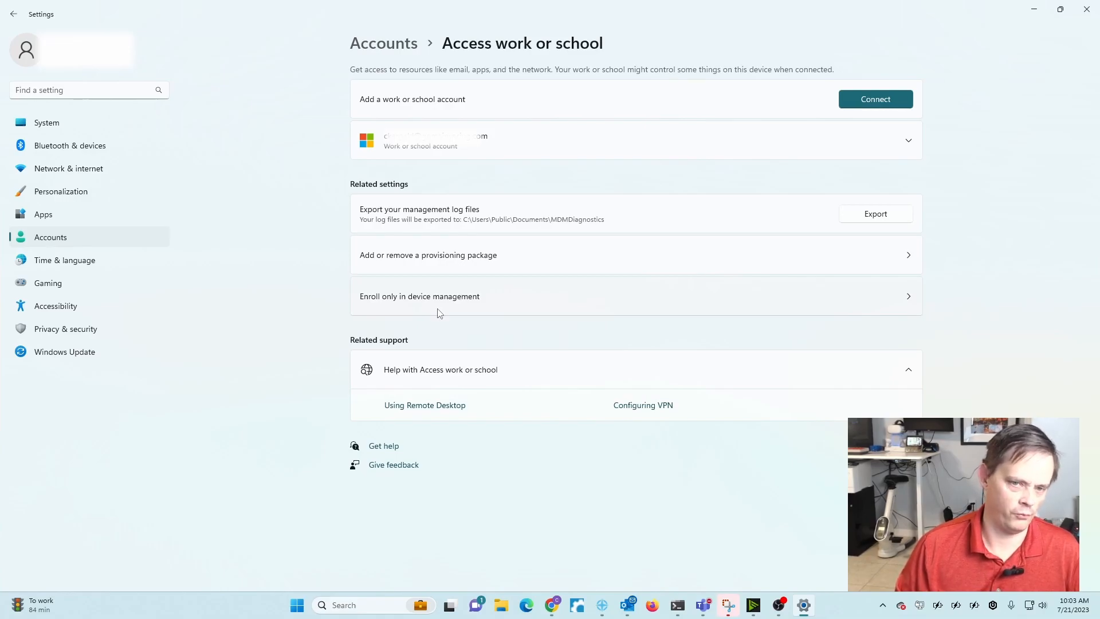
pyautogui.click(549, 143)
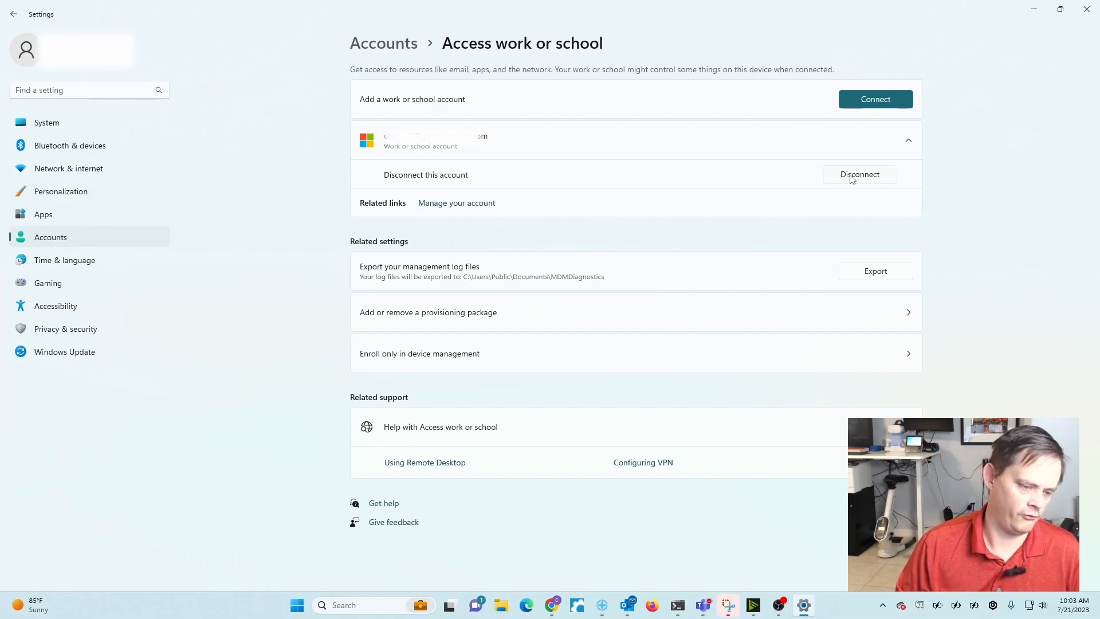
pyautogui.click(1088, 10)
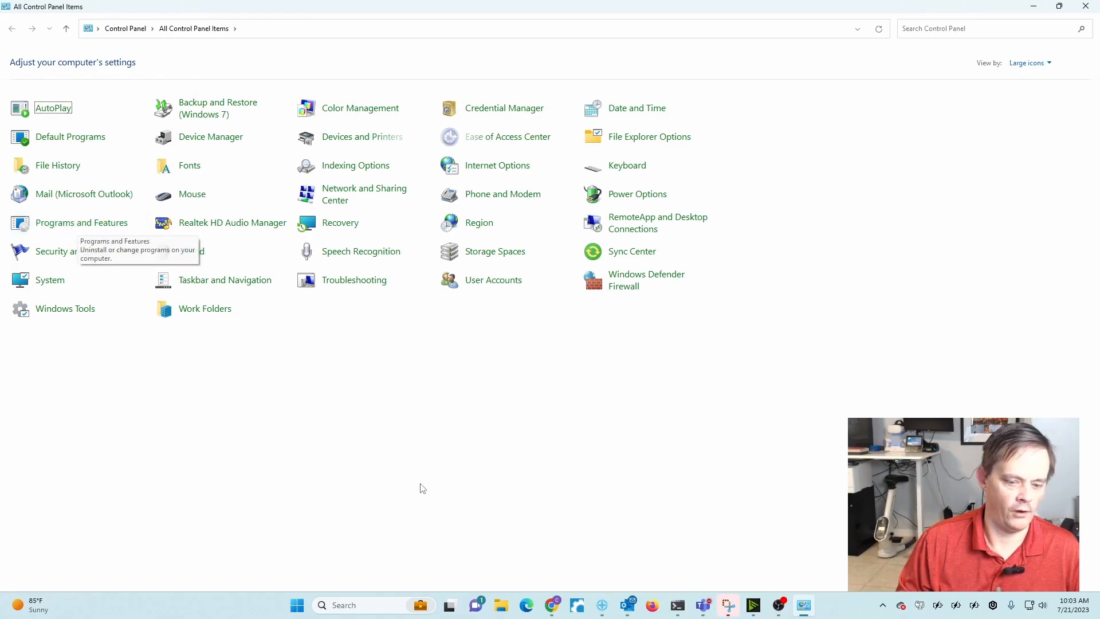
# - Close Outlook and start an Online Repair of Microsoft 365 Apps for enterprise - en-us
pyautogui.rightClick(626, 611)
pyautogui.click(596, 573)
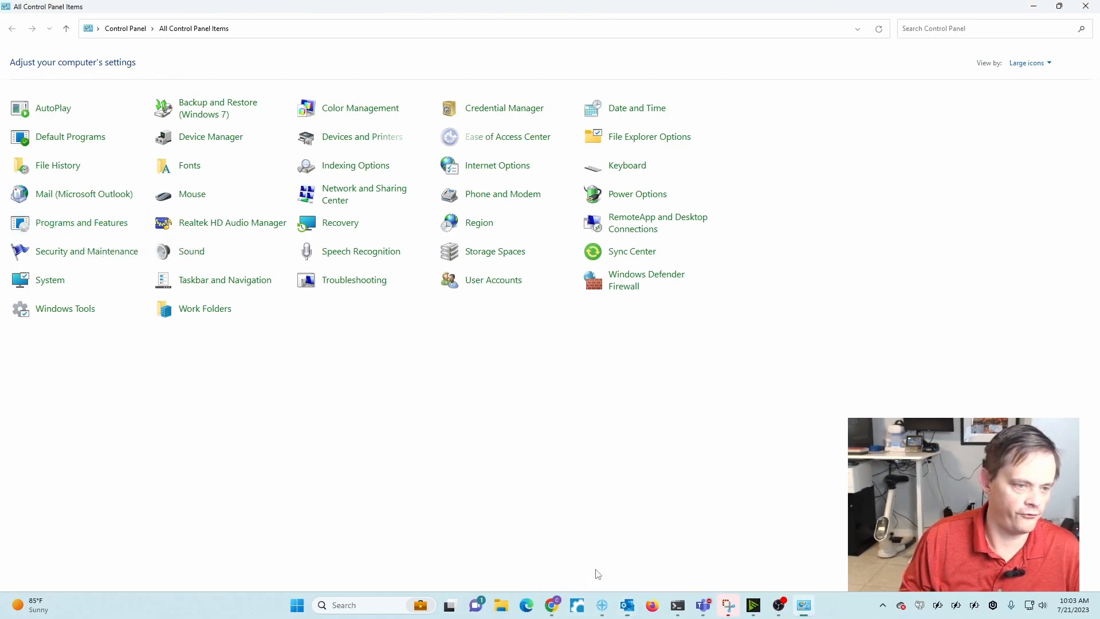
pyautogui.click(65, 224)
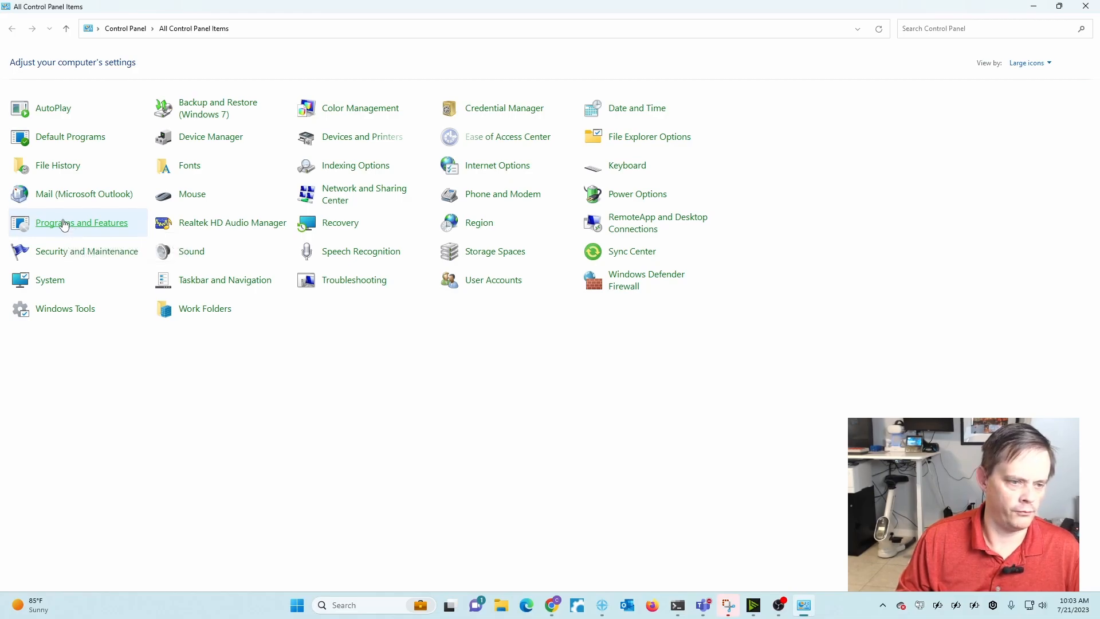
pyautogui.scroll(-7, 198, 275)
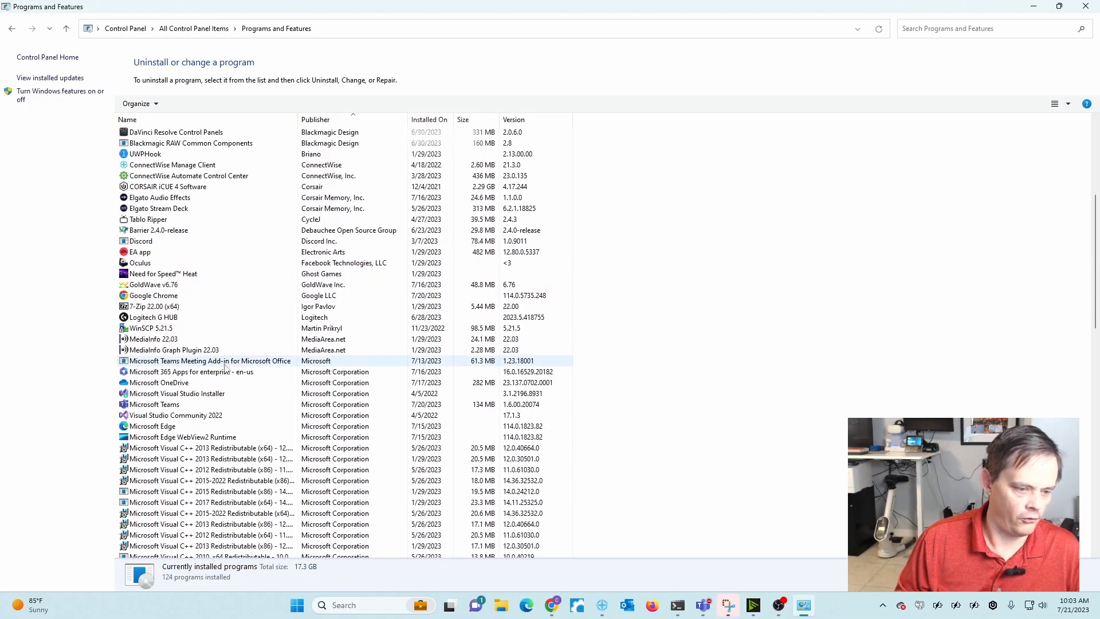
pyautogui.click(193, 376)
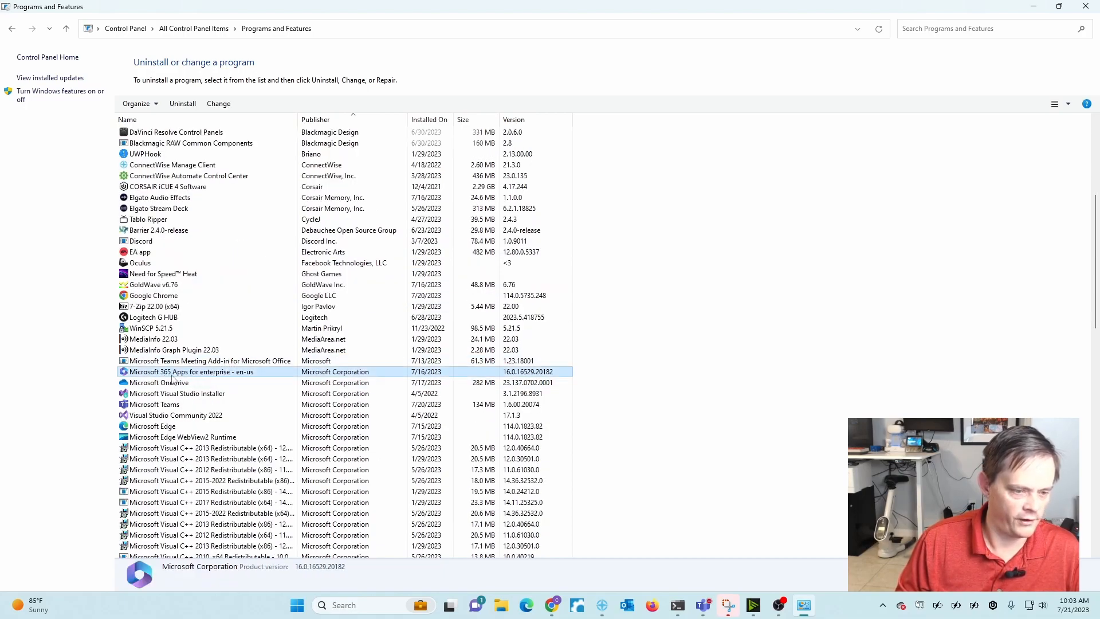
pyautogui.click(218, 104)
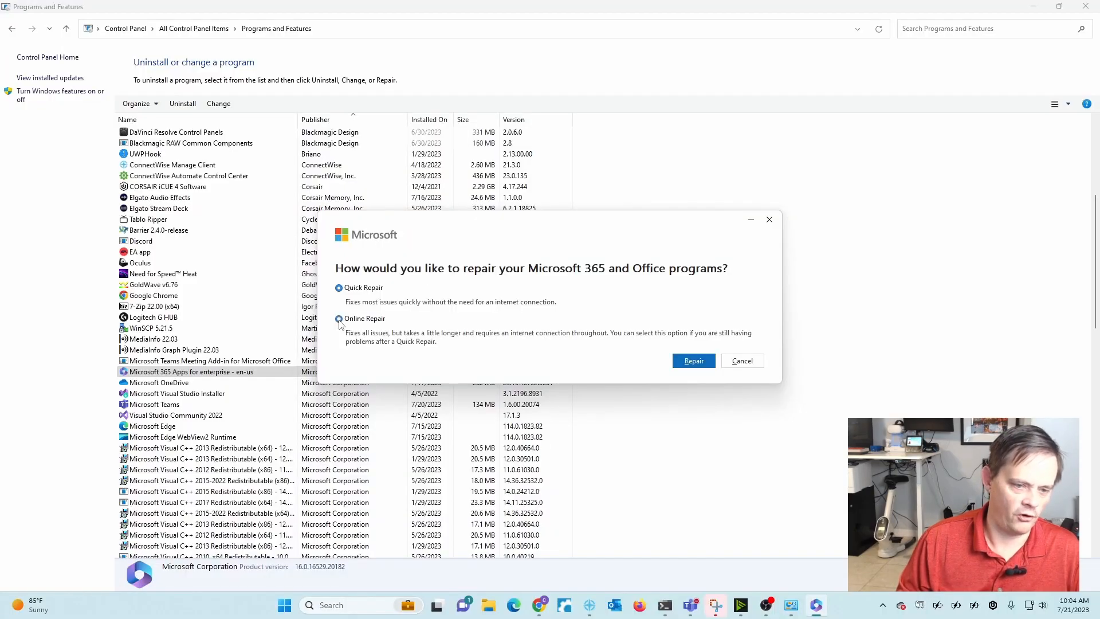
pyautogui.click(686, 366)
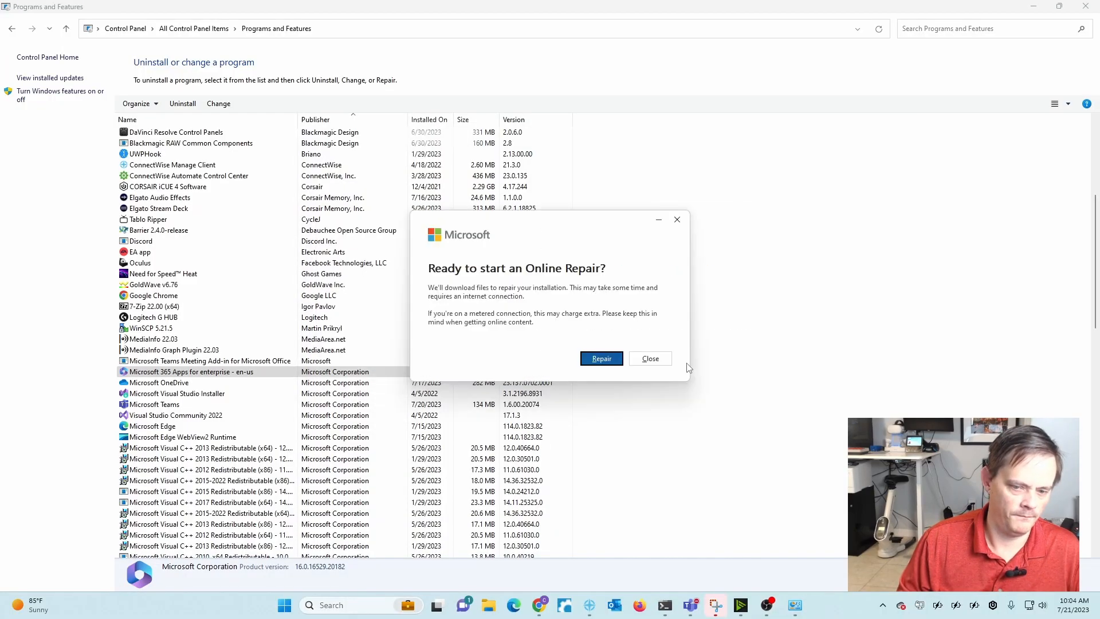
pyautogui.click(600, 360)
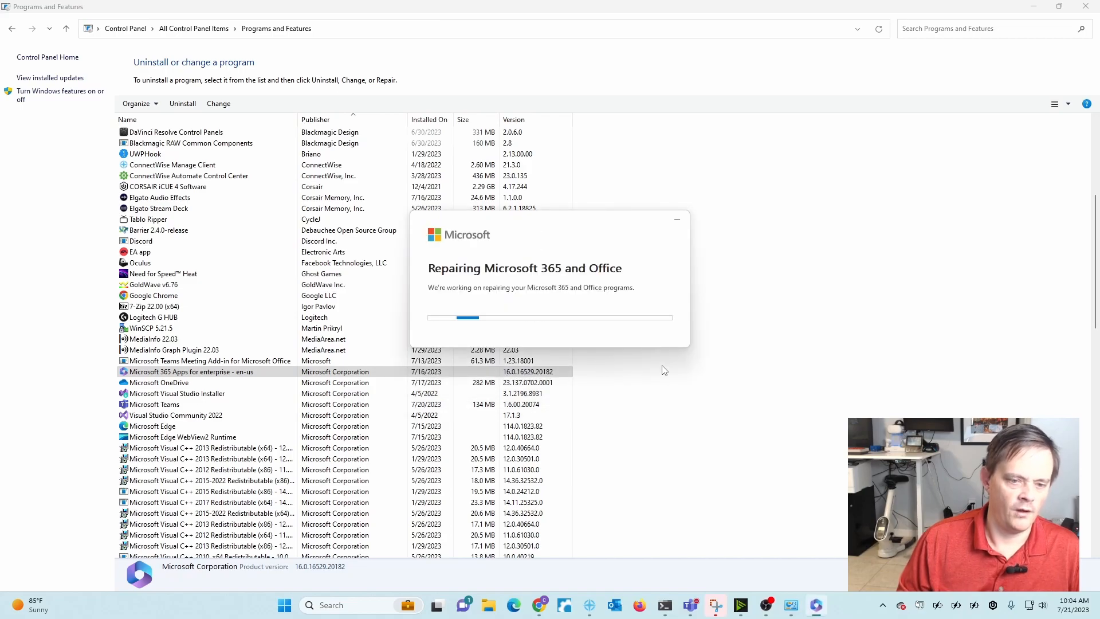